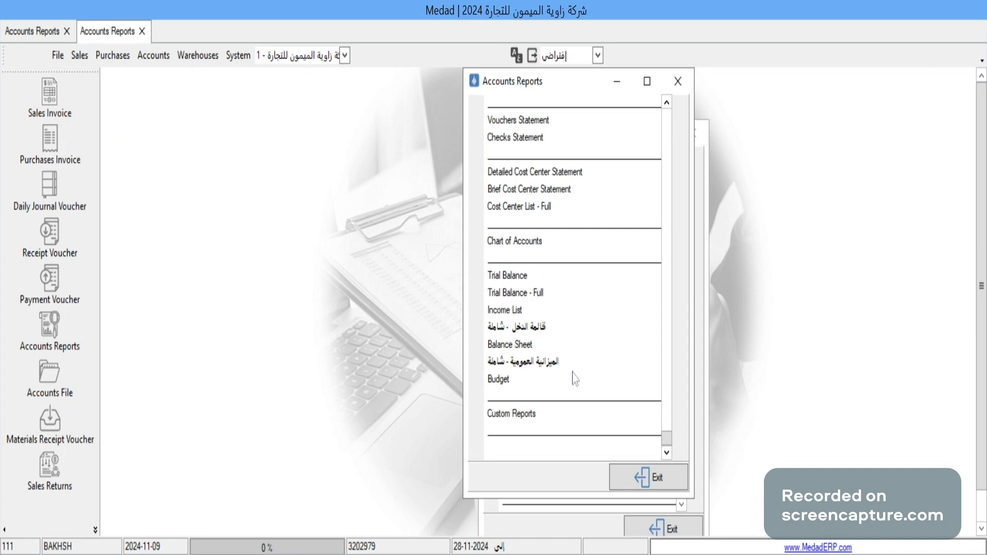
Step: Review the available accounts reports, including Trial Balance, Income List and Balance Sheet, and close both accounts reports windows
left_click(522, 279)
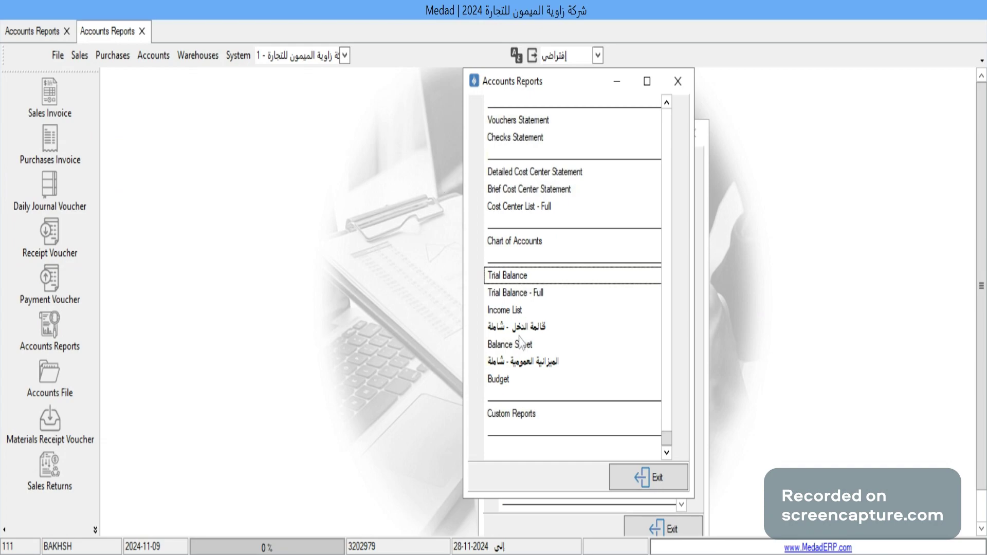
left_click(514, 311)
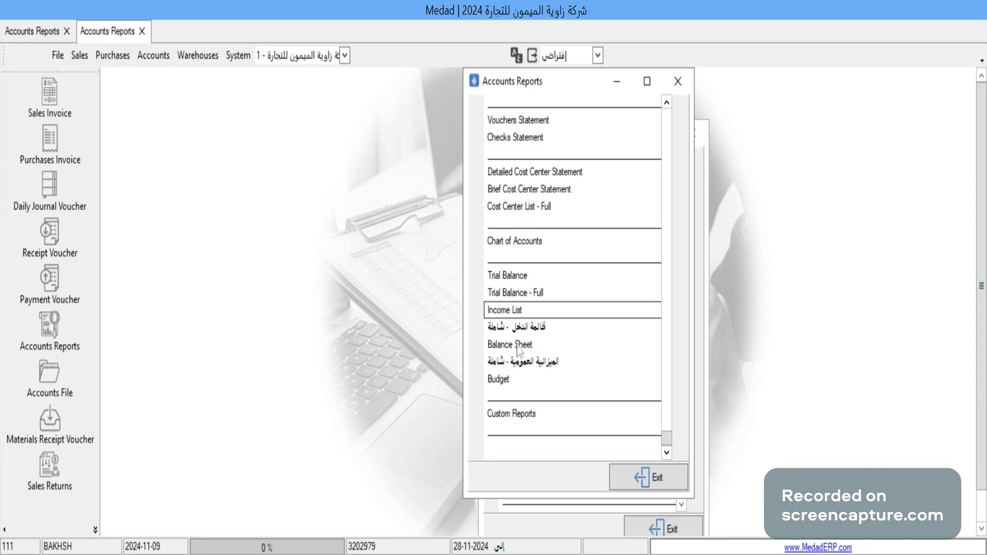
left_click(518, 347)
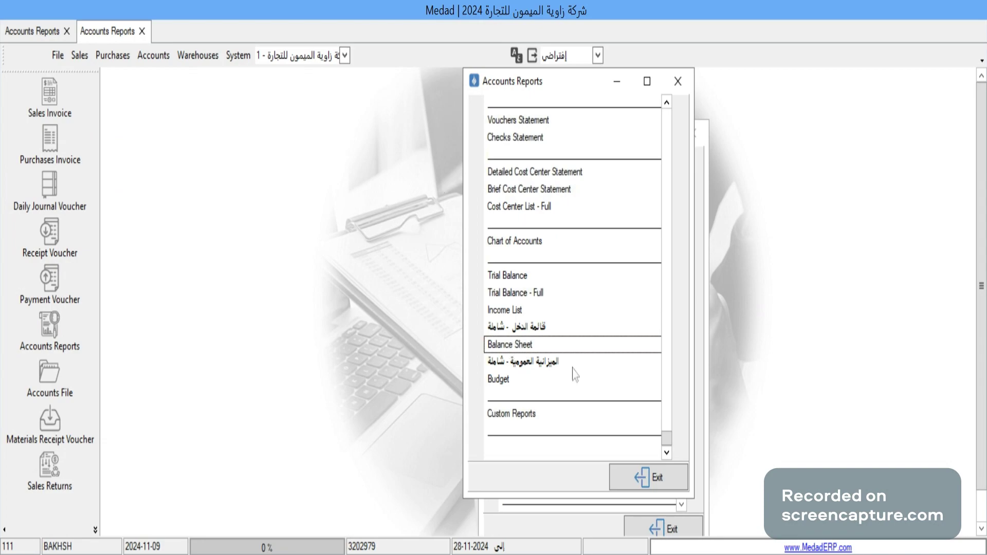
left_click(519, 276)
scroll(555, 349, "down", 1)
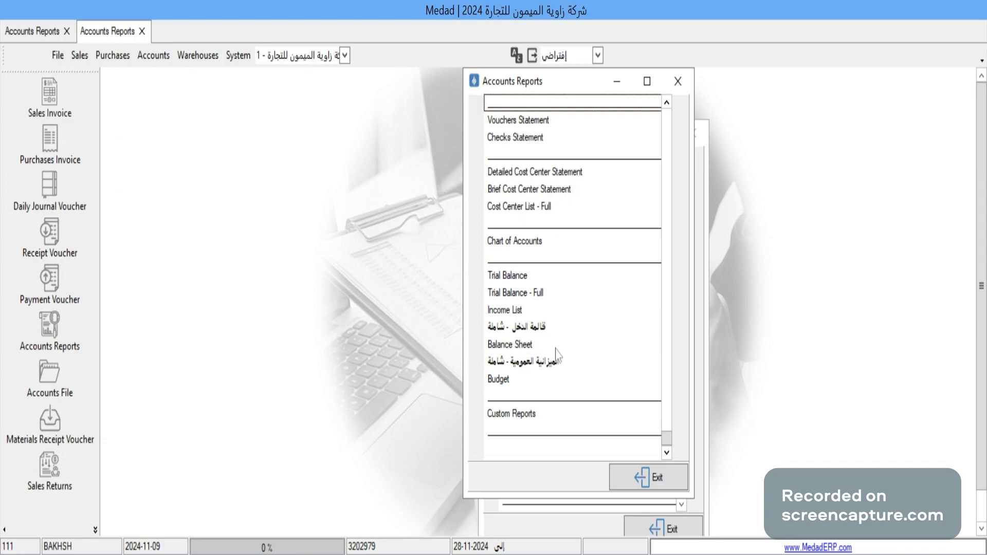
scroll(546, 236, "up", 2)
scroll(546, 236, "up", 1)
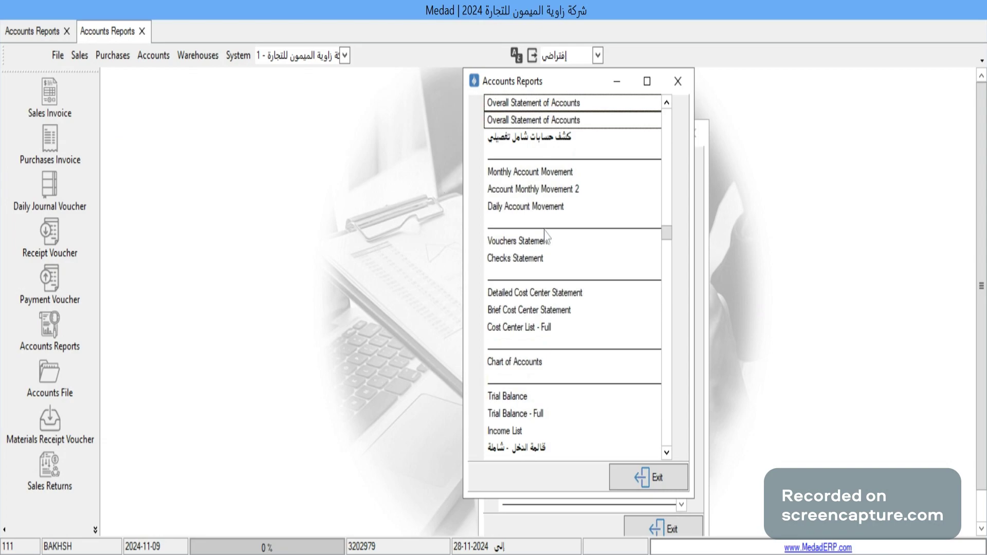
scroll(546, 235, "up", 2)
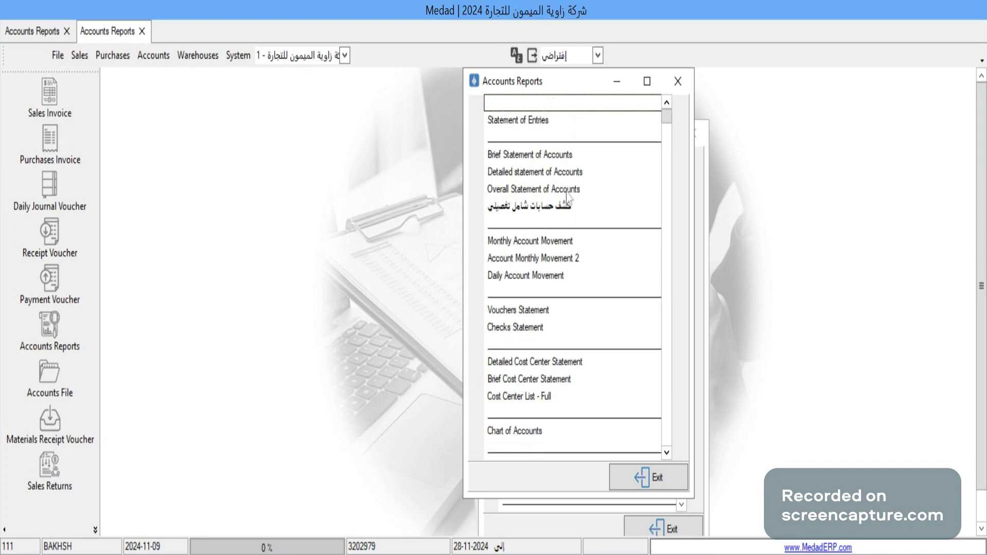
left_click(678, 82)
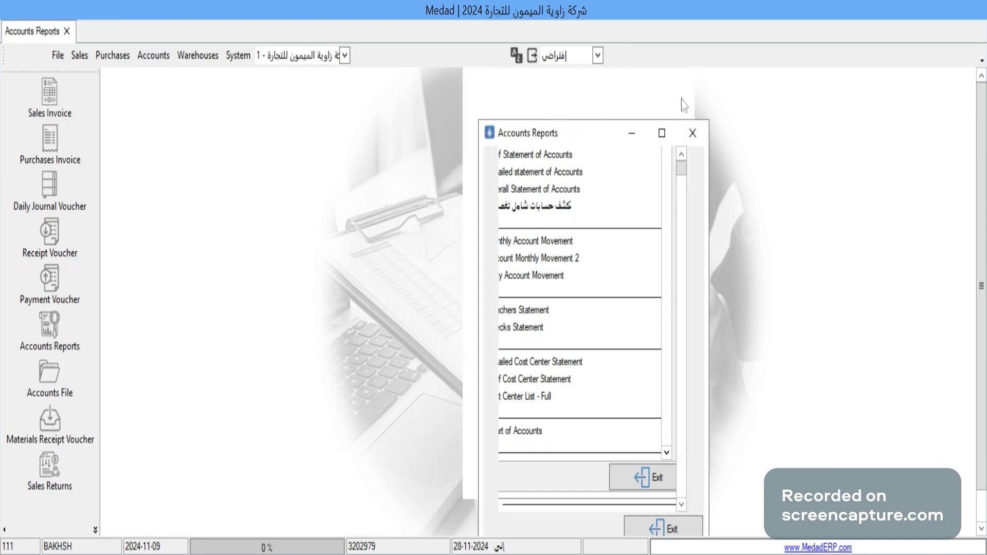
left_click(692, 134)
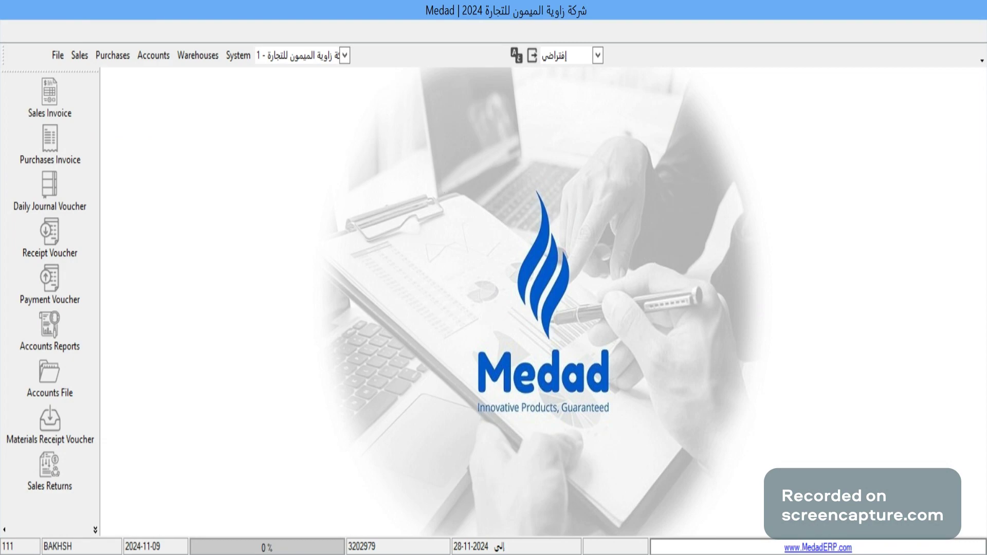
Step: Open a blank sales invoice and reposition its window so the whole form fits on screen
left_click(42, 88)
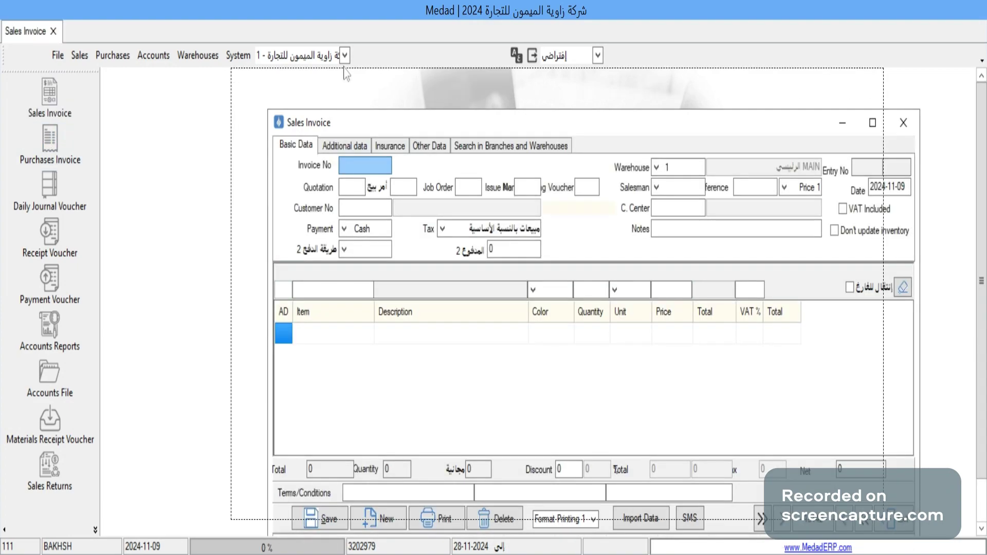
left_click_drag(382, 115, 346, 73)
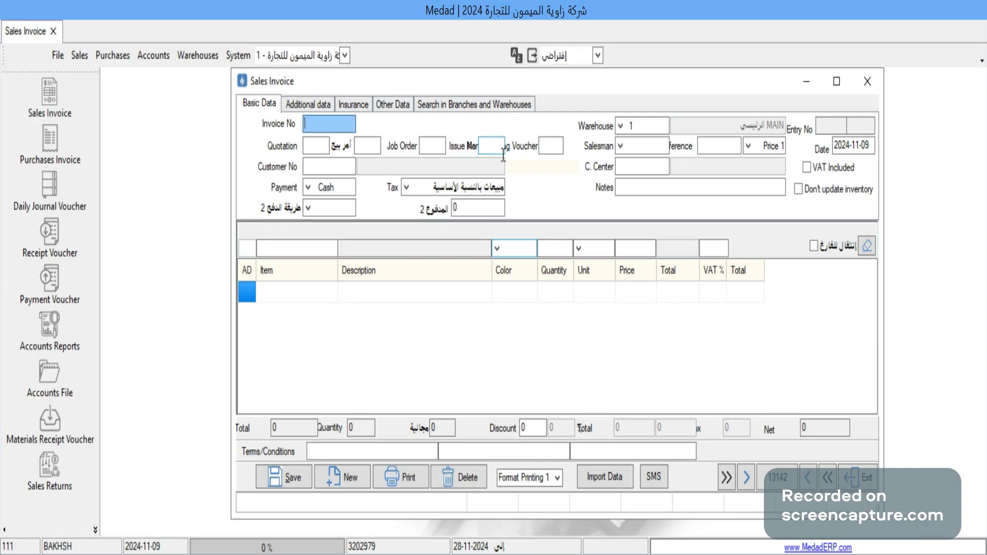
left_click(319, 148)
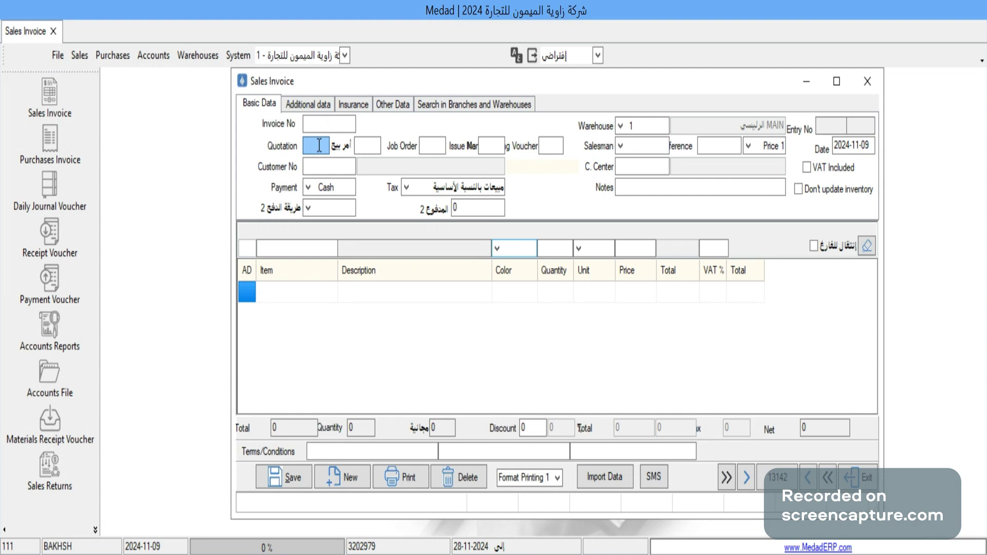
Step: Look up the full customer list from the invoice's customer number and choose AMAZON FULL FILL SELLER
left_click(318, 170)
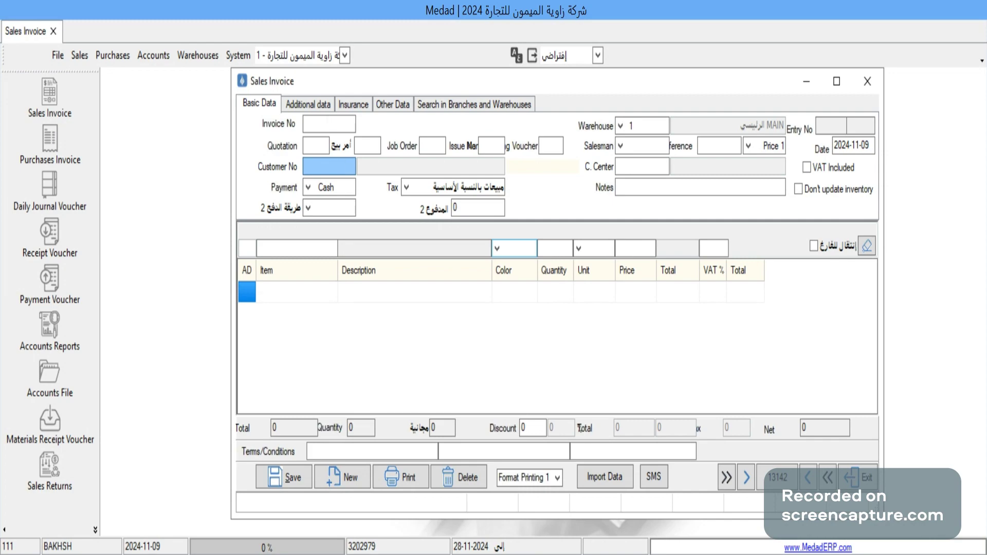
double_click(342, 166)
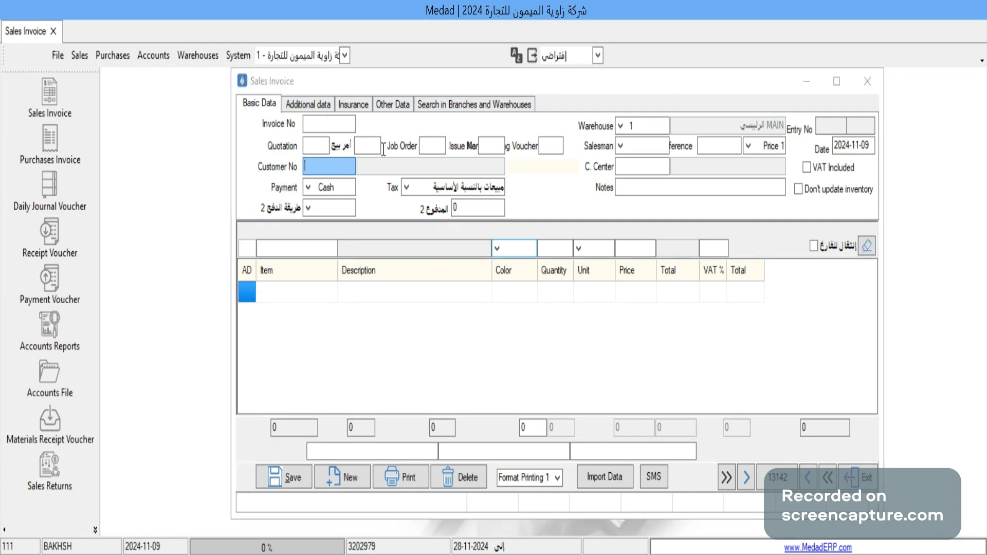
double_click(330, 168)
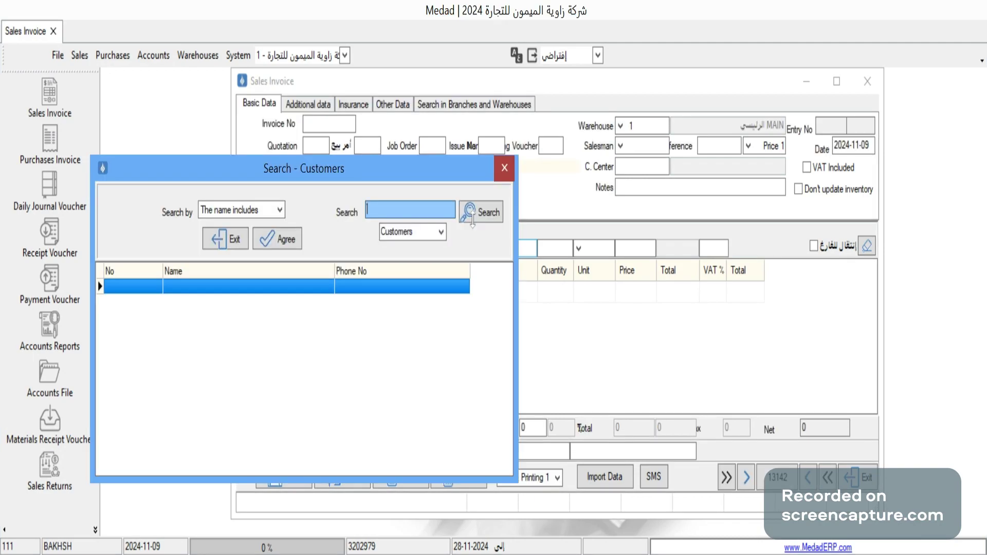
left_click(488, 216)
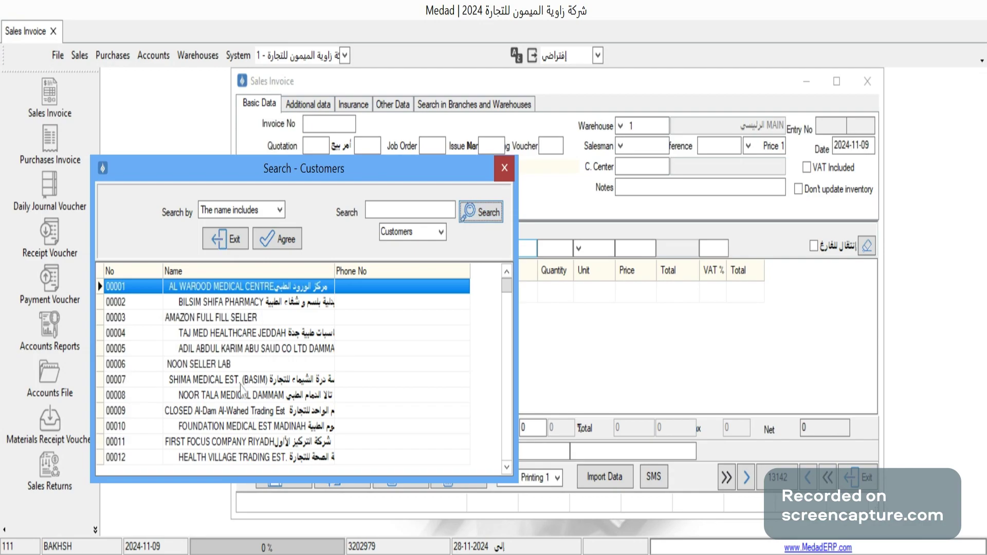
left_click(244, 318)
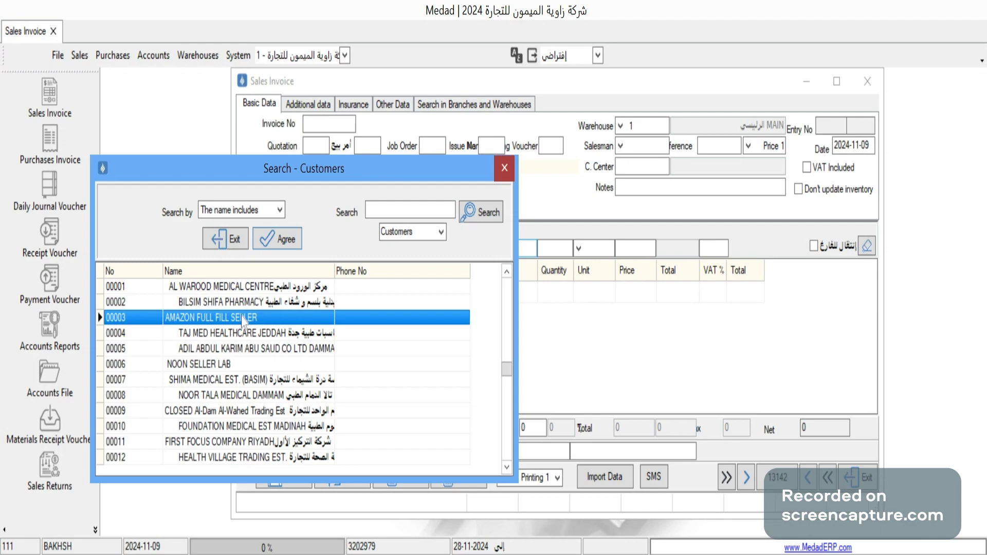
double_click(197, 318)
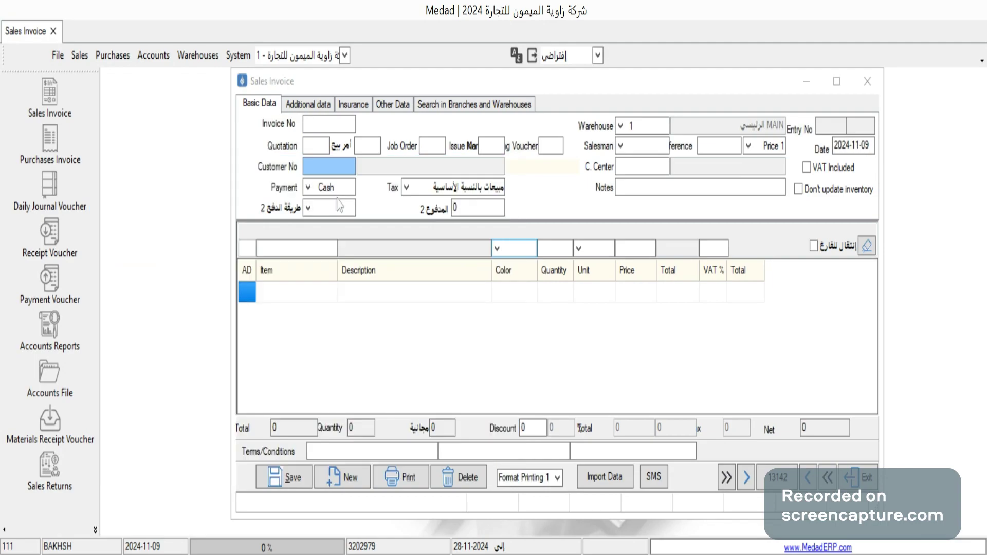
Step: Set the invoice's payment method to Credit and keep the default tax type
left_click(311, 191)
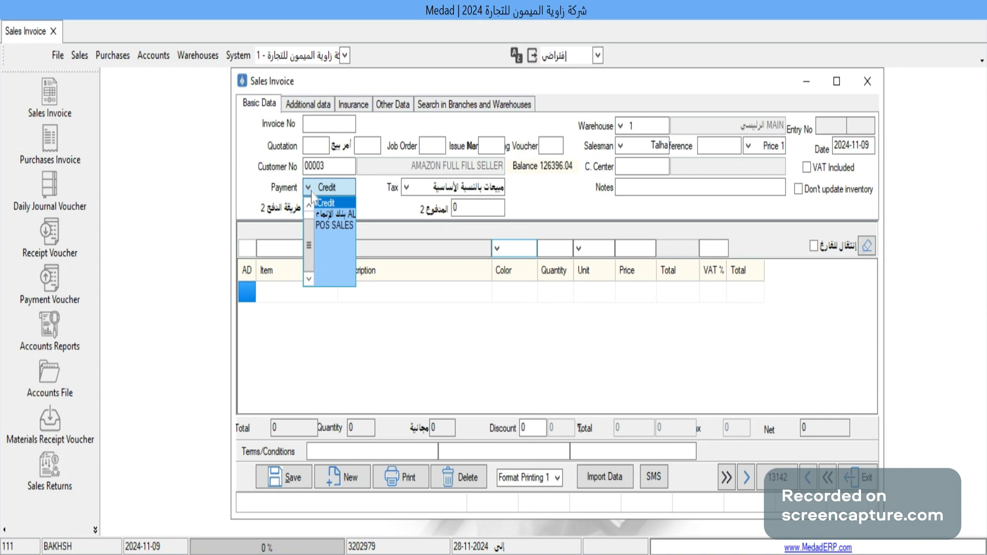
scroll(338, 217, "up", 1)
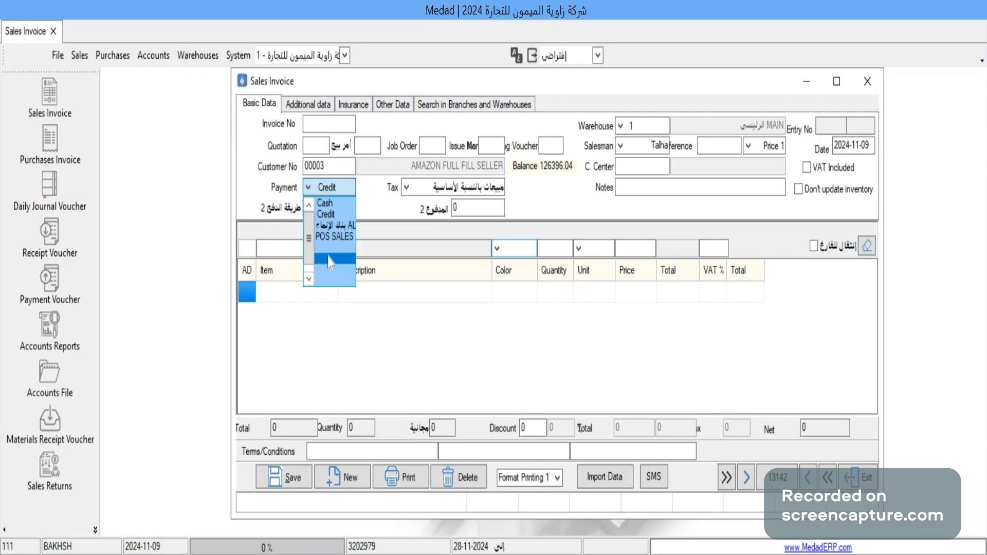
left_click(334, 216)
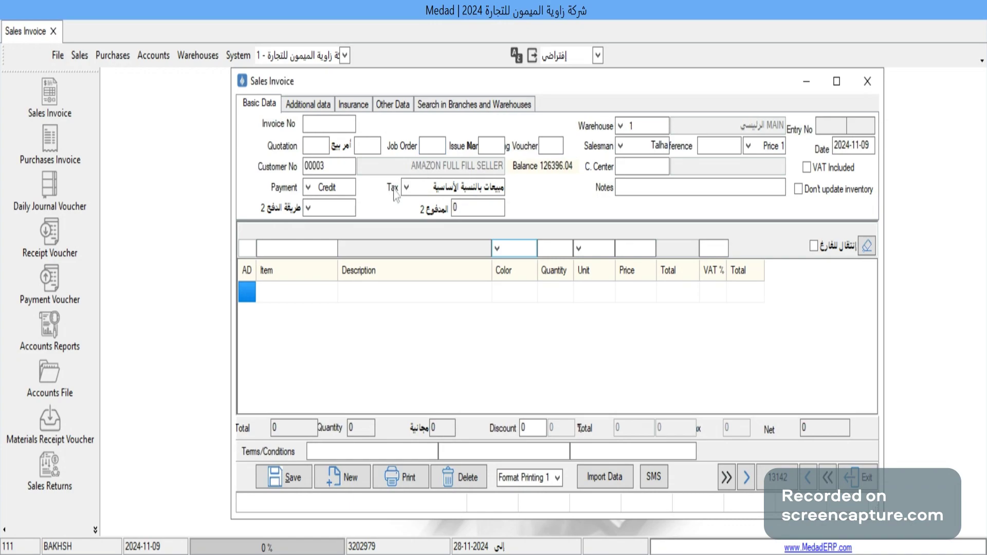
key("Return")
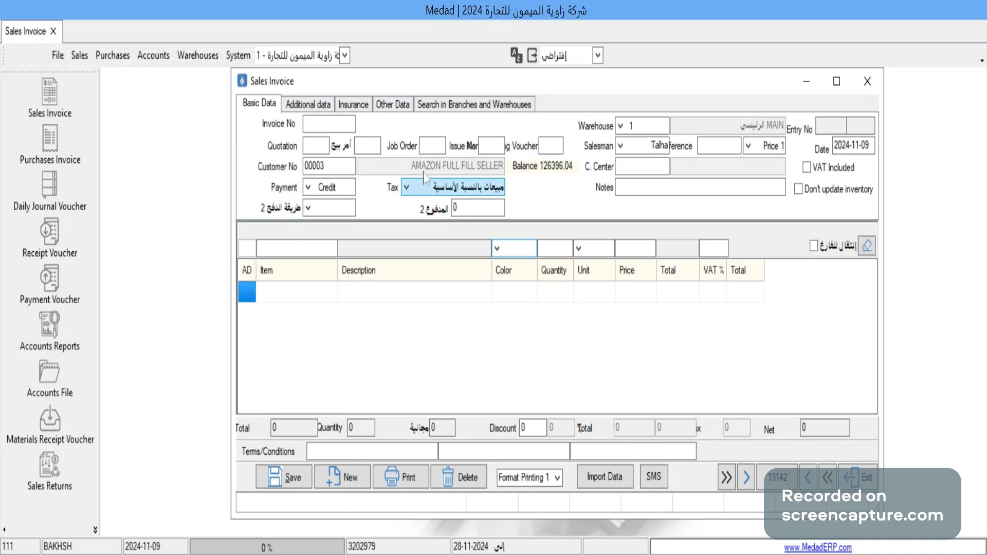
key("Return")
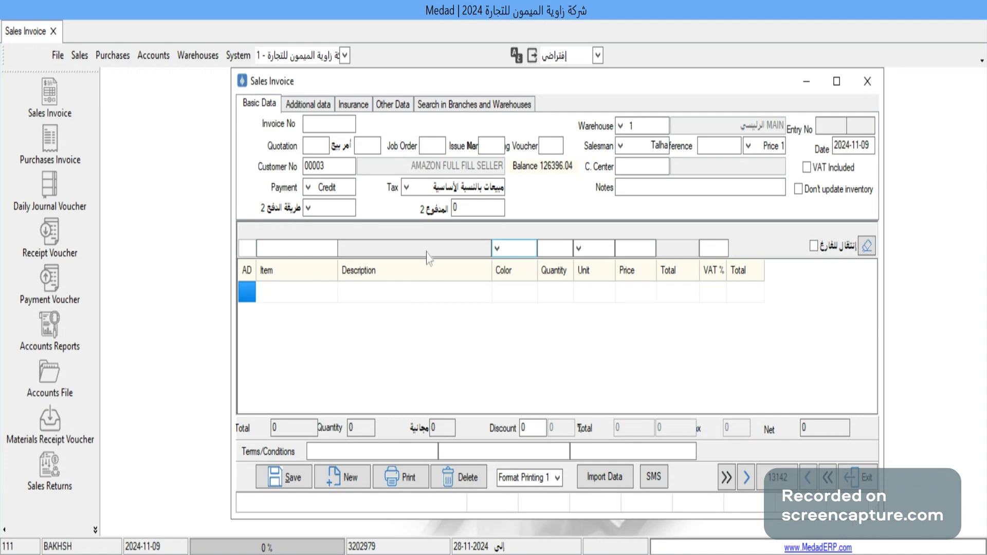
Step: Set the invoice's warehouse to 3 (AMAZON) and assign the third salesman listed, keeping the default date
left_click(621, 126)
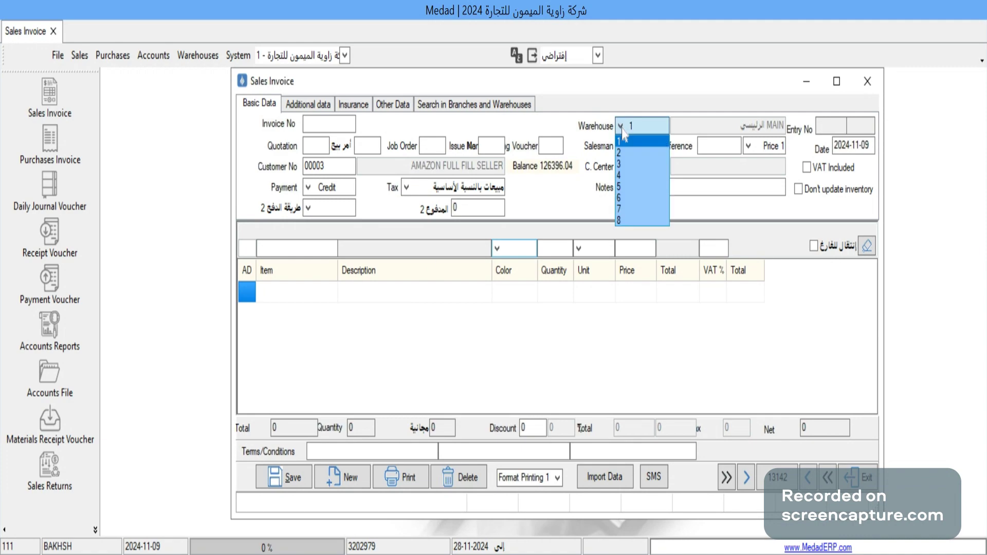
left_click(632, 165)
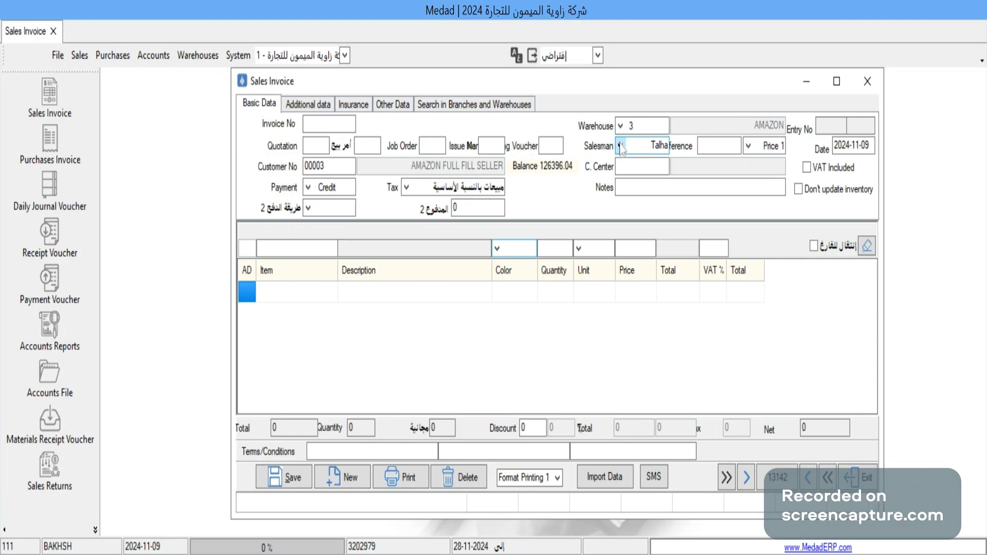
left_click(620, 147)
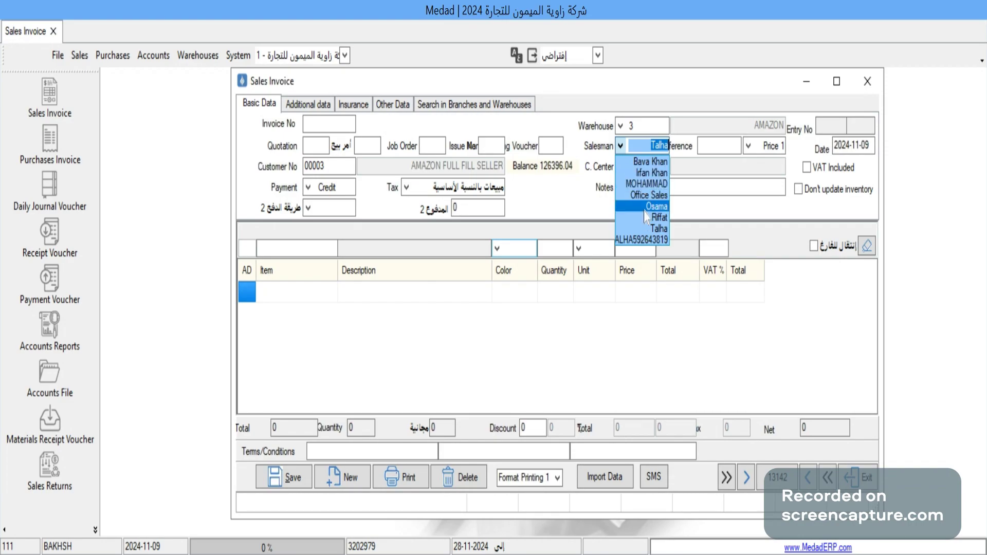
left_click(648, 183)
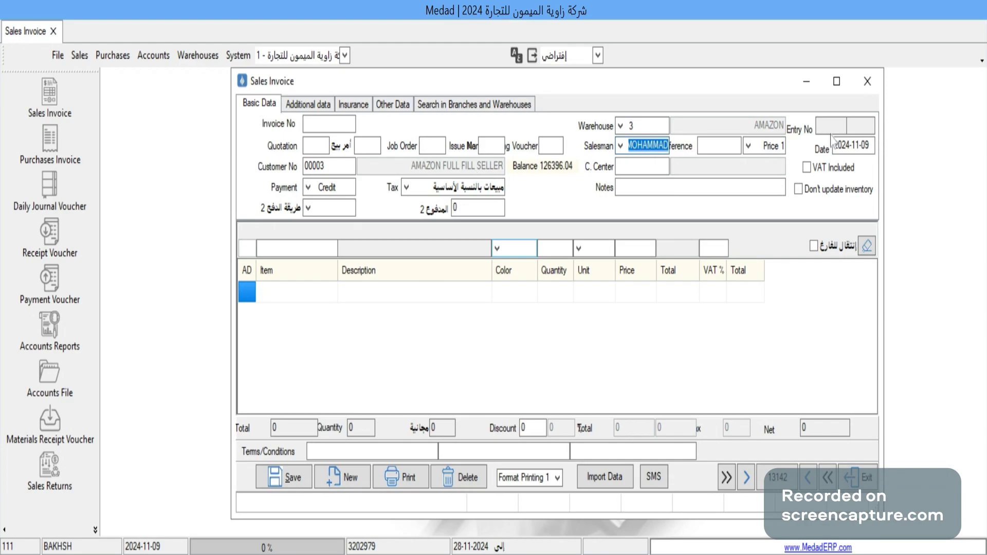
left_click(865, 142)
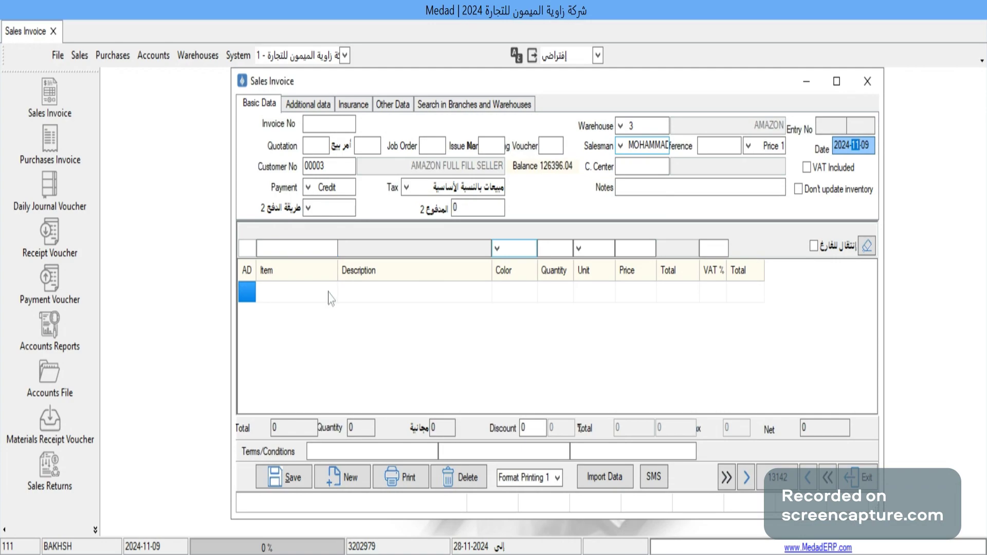
Step: Look up all items in warehouse 3 for the invoice line and choose item 11022, ACCU CHEK INSTANT BOX/100
left_click(292, 246)
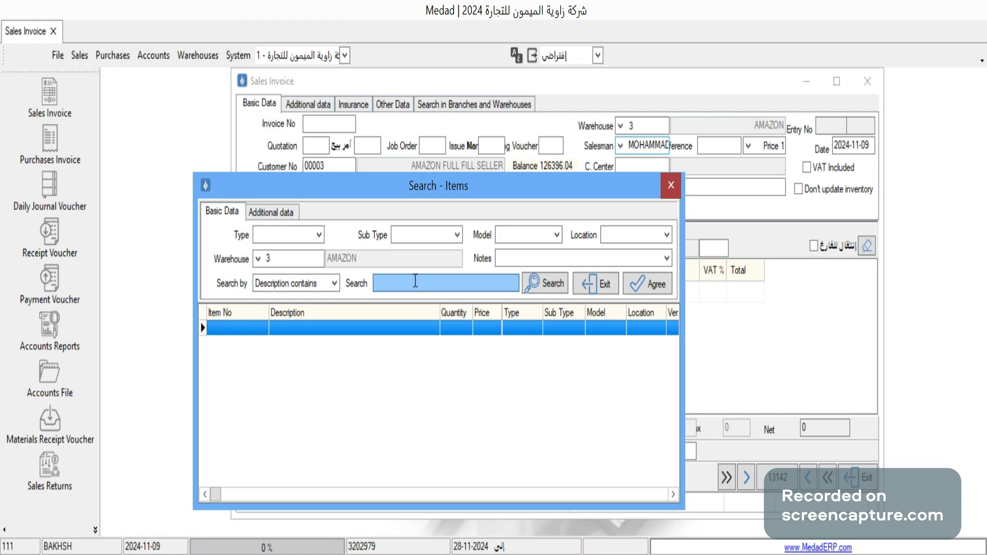
left_click(554, 289)
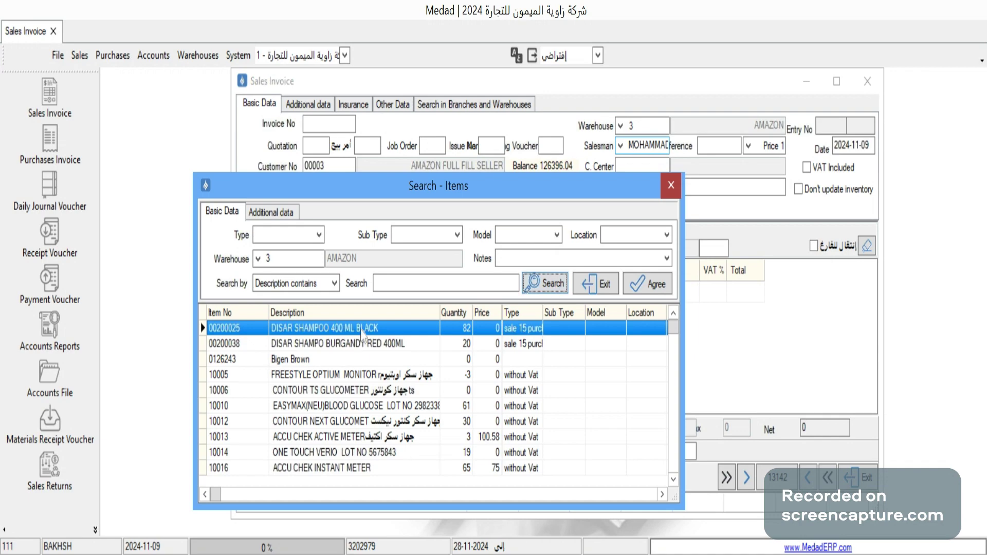
left_click(393, 372)
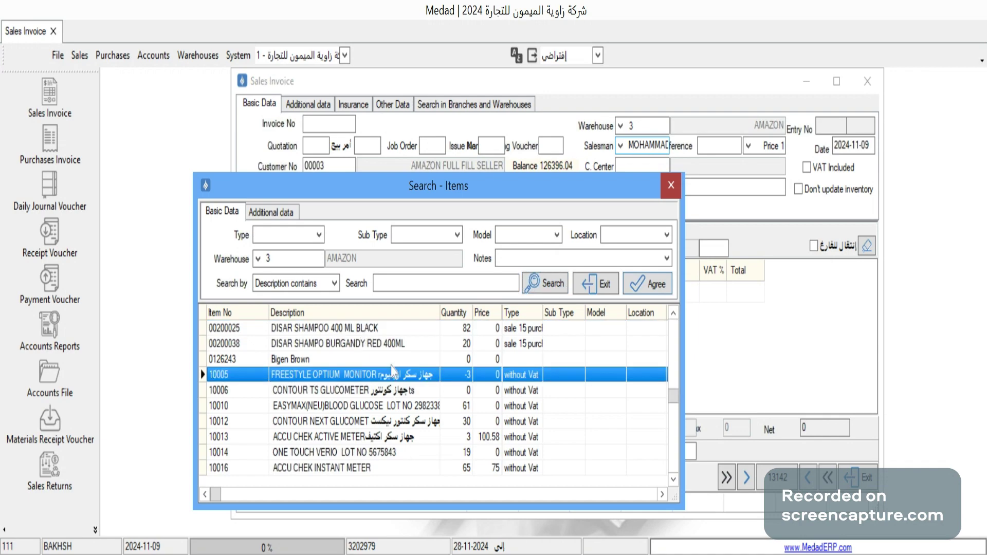
key("Down")
key("Down")
key("Down")
key("Down")
key("Down")
key("Down")
key("Down")
key("Down")
key("Down")
key("Down")
key("Down")
key("Down")
key("Down")
key("Down")
key("Down")
key("Down")
key("Down")
key("Down")
key("Down")
key("Down")
key("Down")
key("Down")
key("Down")
key("Down")
key("Down")
key("Down")
key("Down")
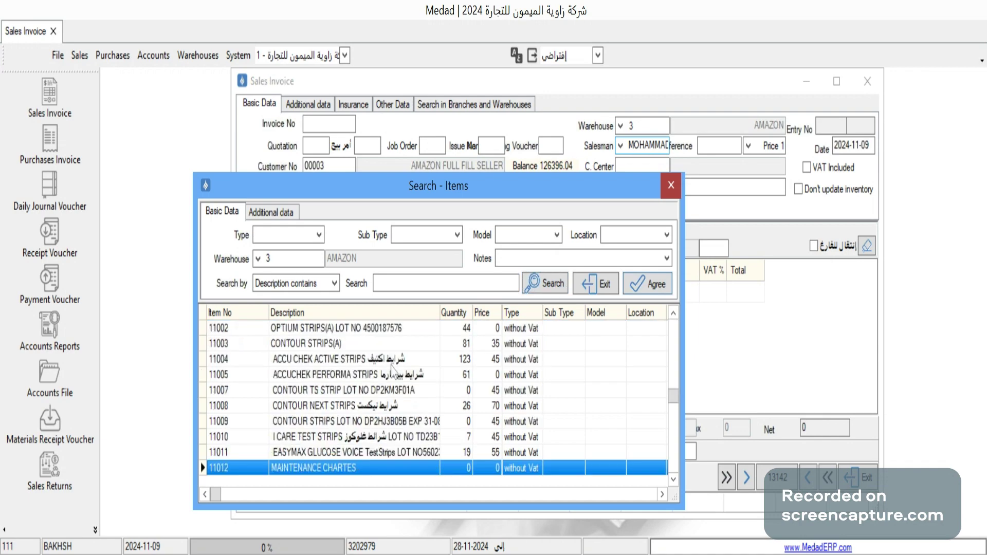
key("Down")
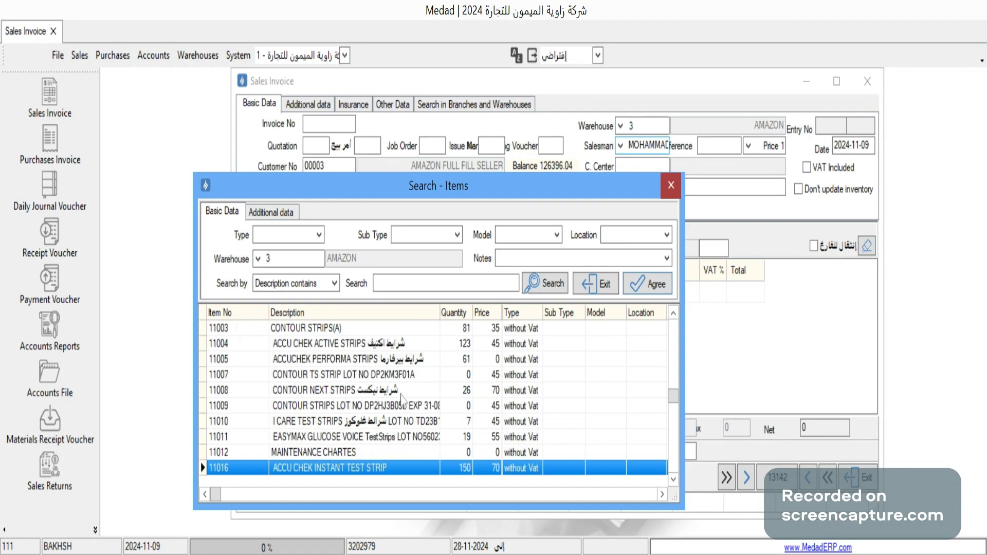
left_click(386, 425)
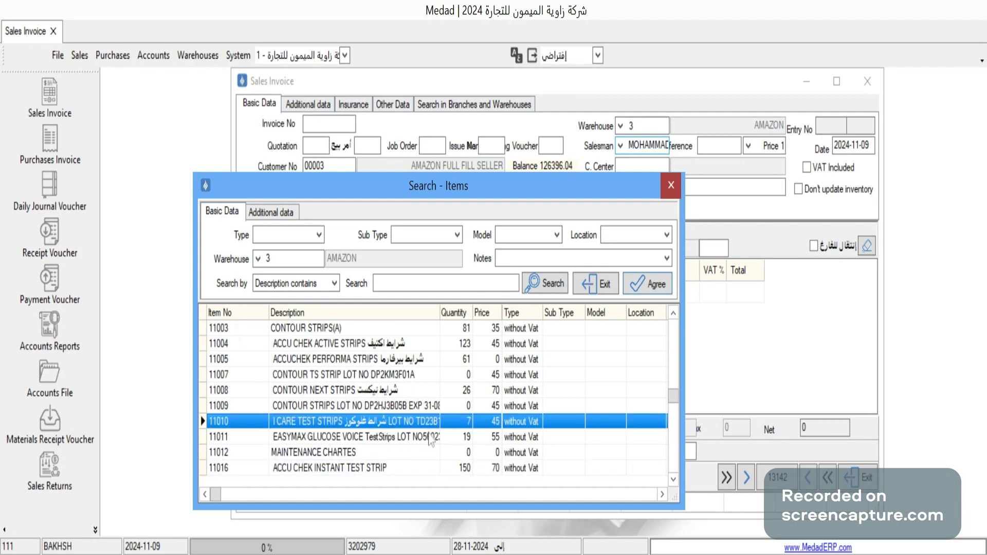
key("Down")
key("Down")
key("Down")
key("Down")
key("Down")
key("Down")
key("Down")
key("Down")
key("Down")
key("Down")
key("Down")
key("Down")
key("Down")
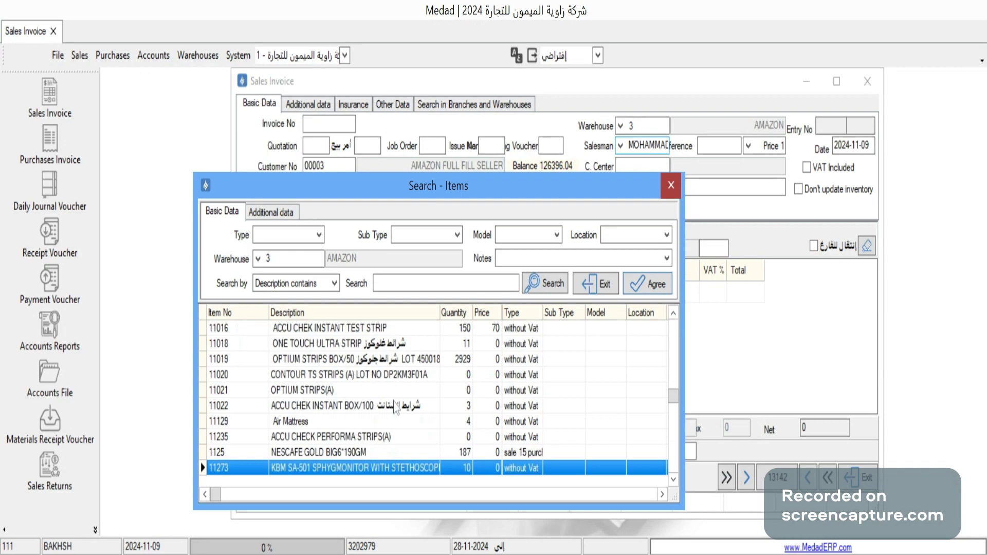
left_click(396, 409)
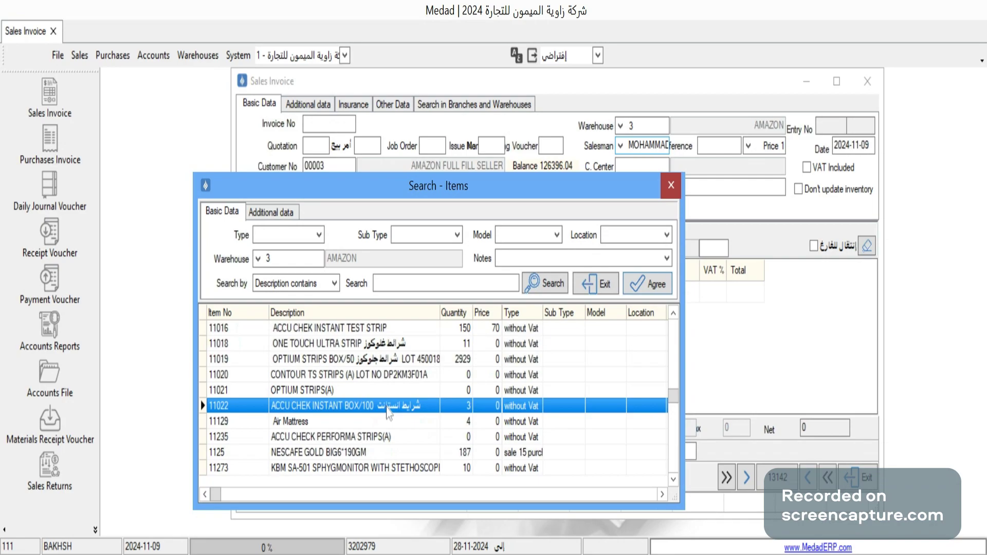
double_click(388, 406)
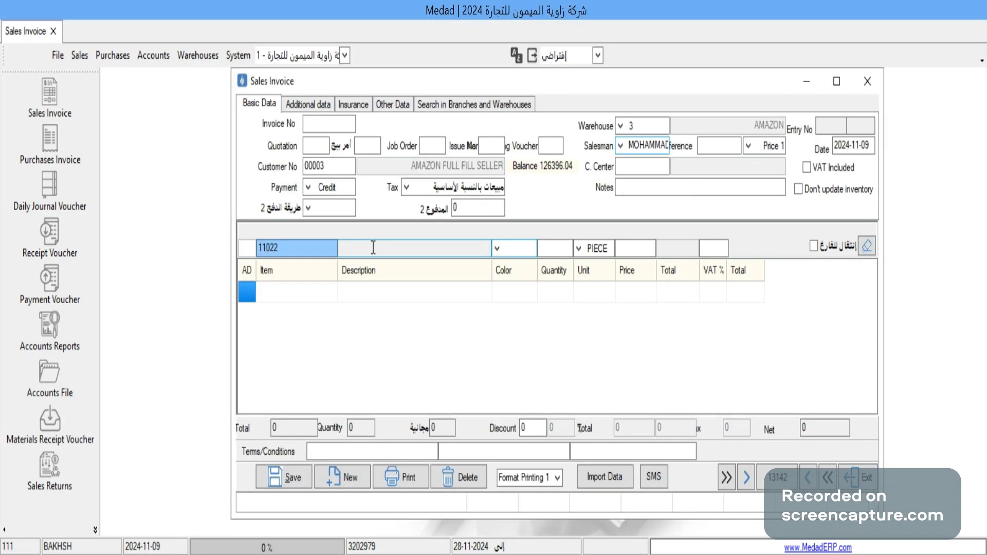
key("Return")
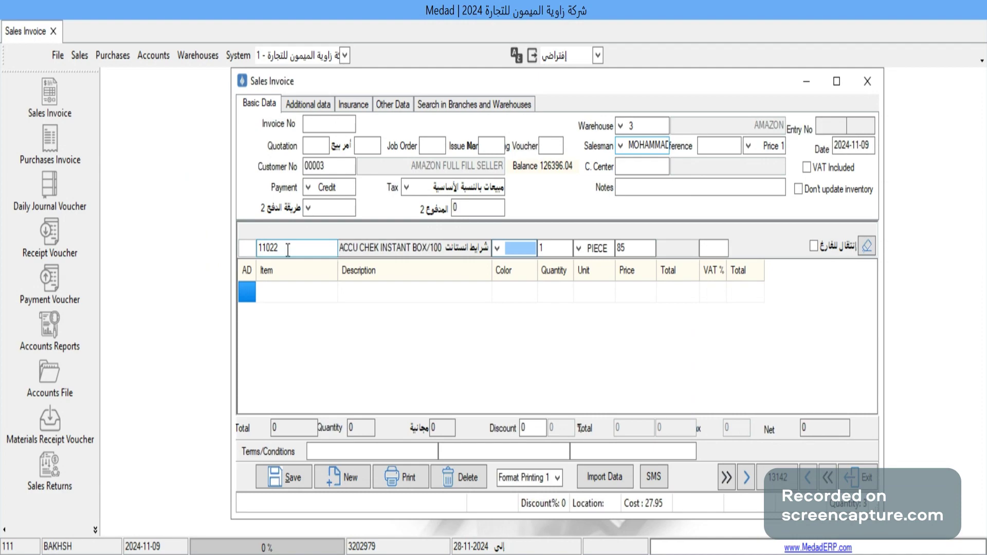
Step: Set the color of the ACCU CHEK INSTANT BOX/100 line to أبيض (white)
left_click(265, 246)
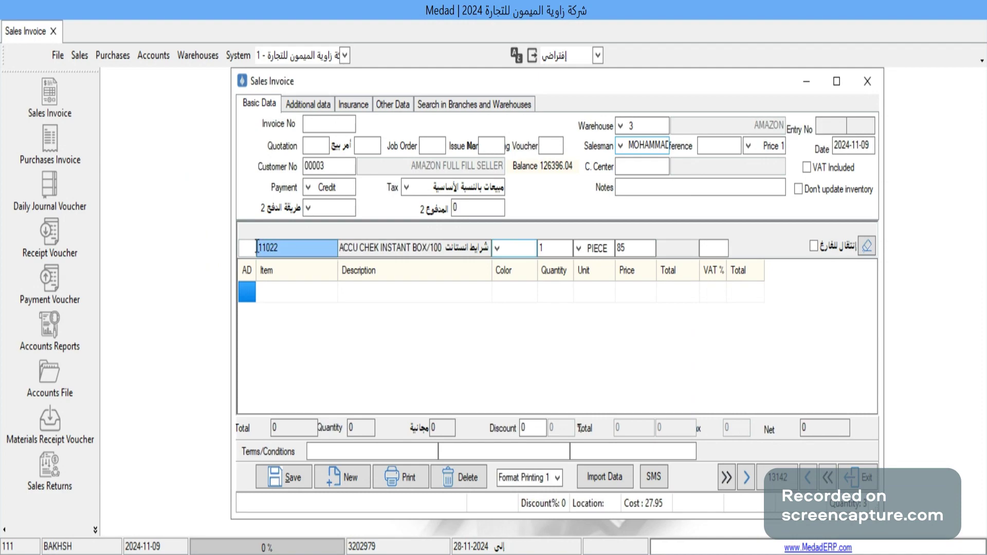
left_click(370, 255)
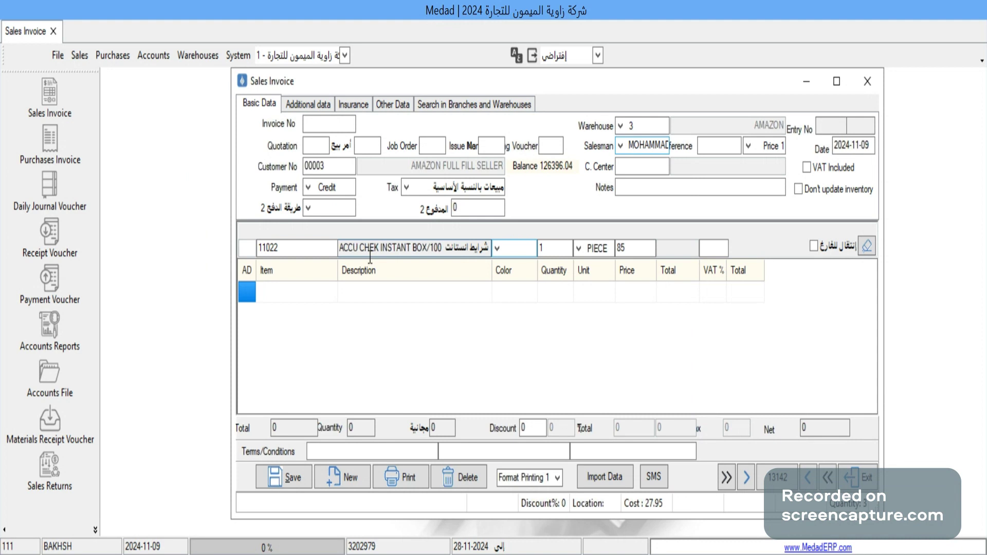
left_click(500, 249)
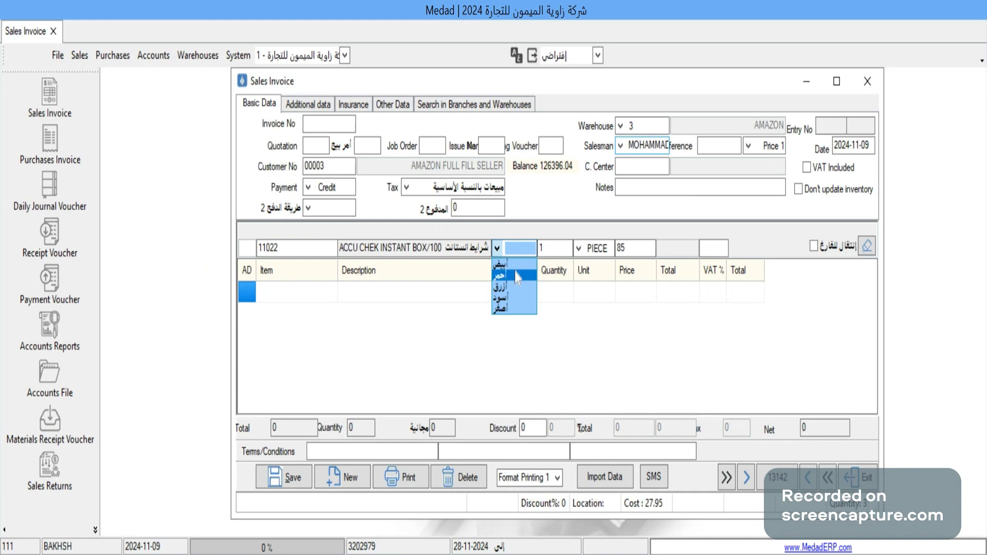
left_click(517, 263)
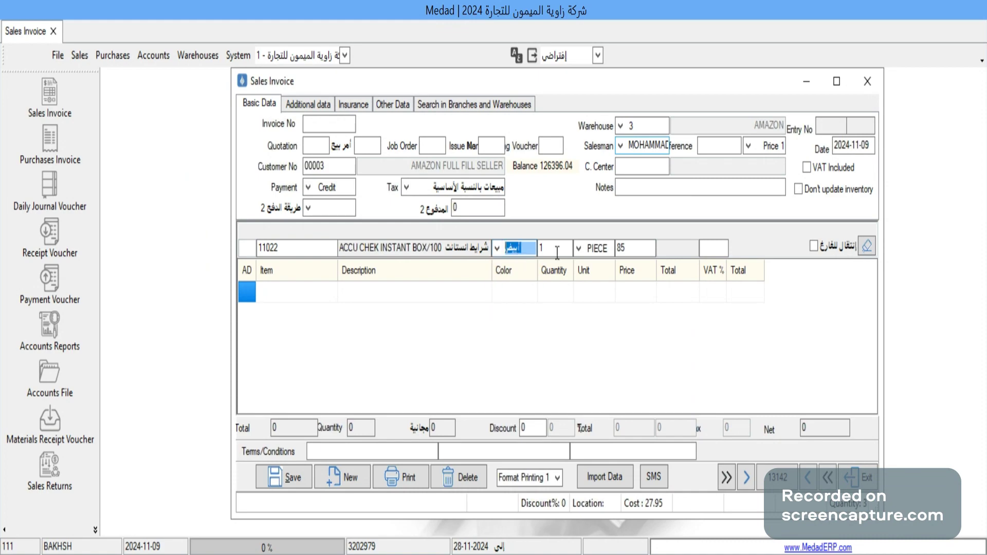
Step: Add the item line to the invoice with quantity 10 and price 100, keeping the default unit PIECE
left_click(540, 248)
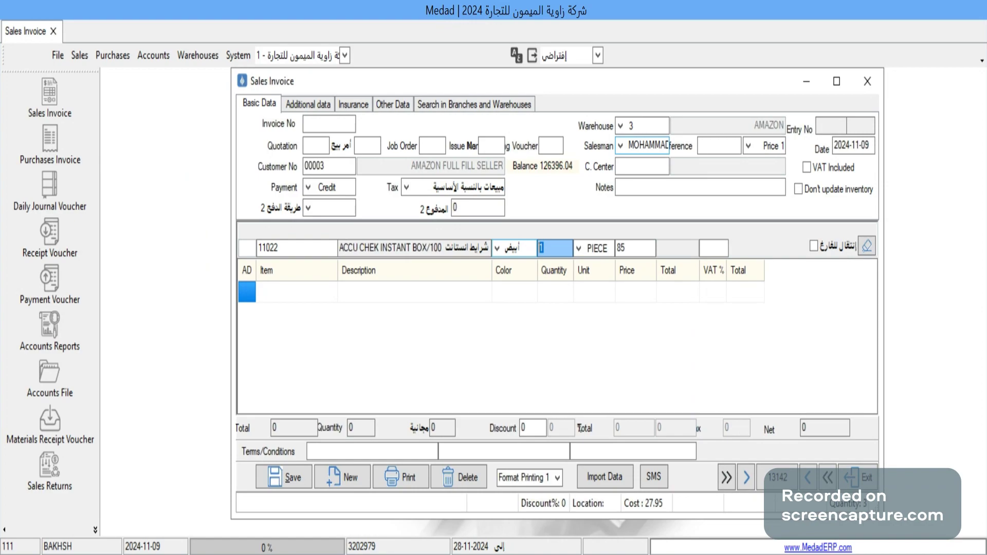
type("10")
key("Return")
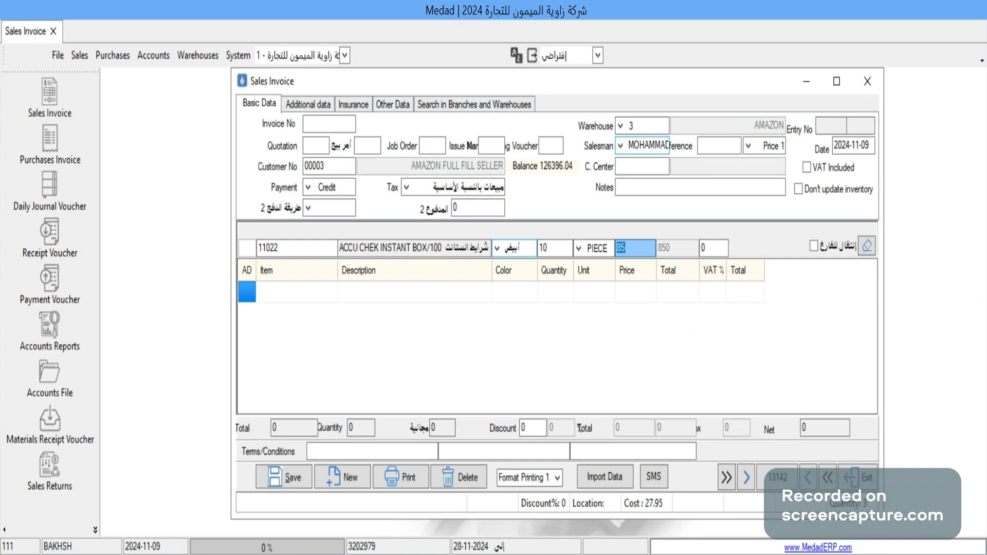
type("100")
key("Return")
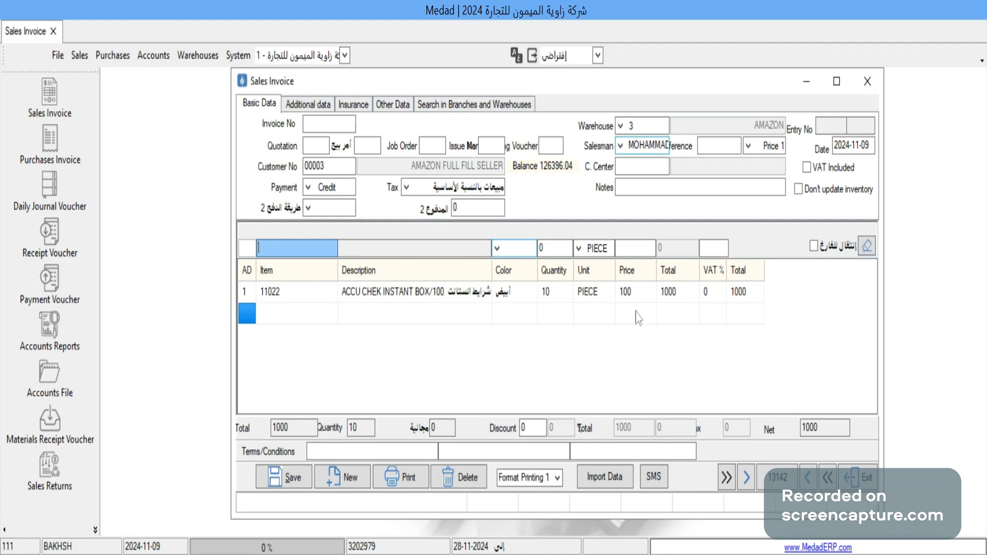
key("Return")
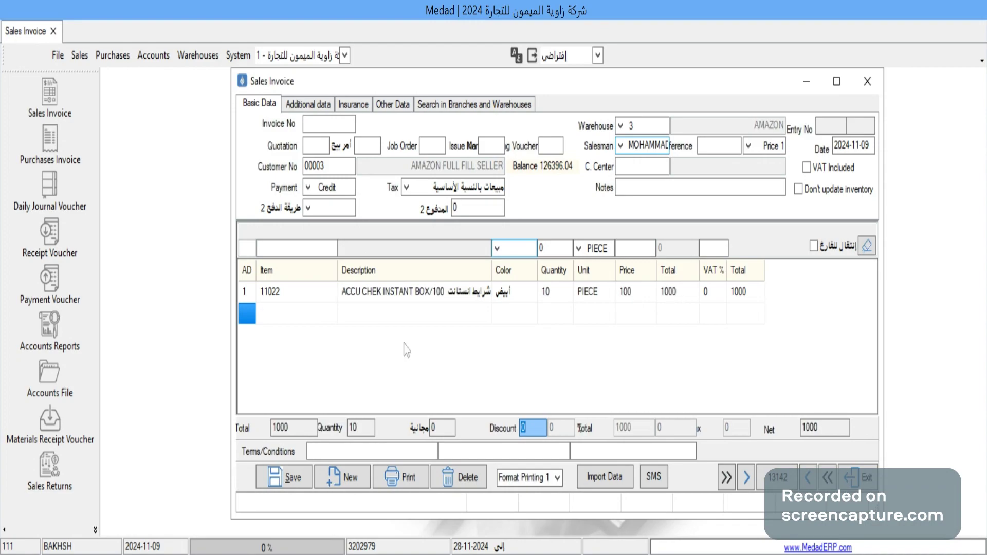
Step: Save the sales invoice with the Don't update inventory option enabled to get past the stock quantity check
left_click(289, 475)
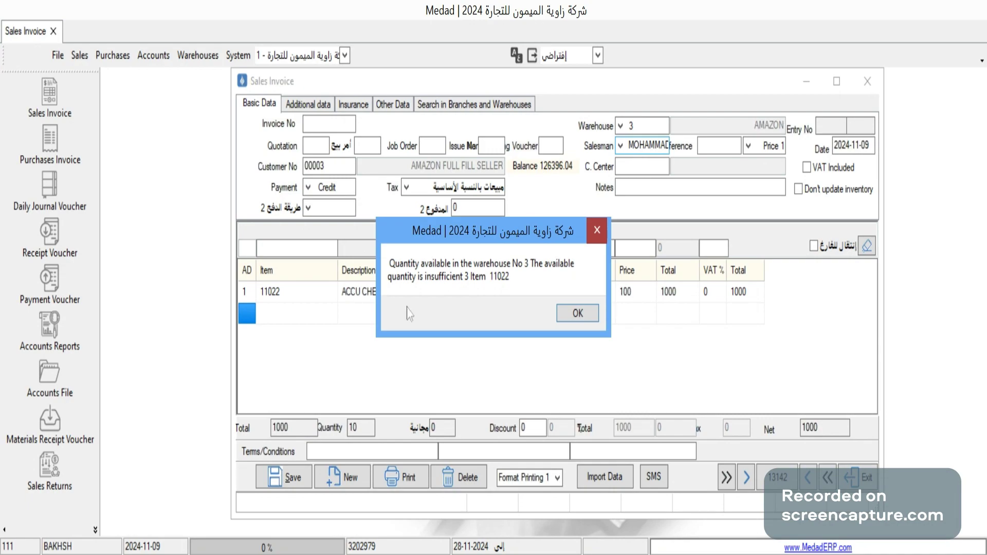
left_click(597, 231)
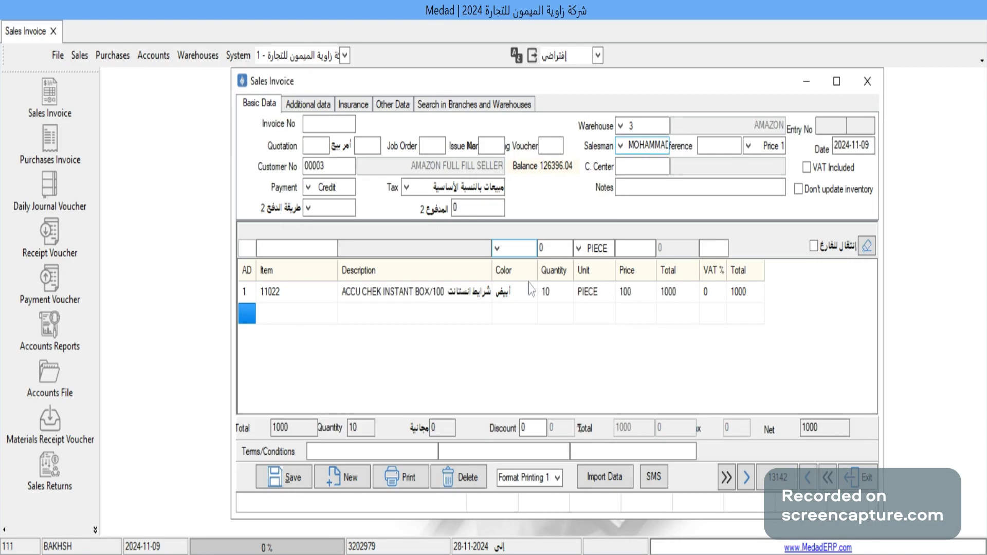
left_click(798, 190)
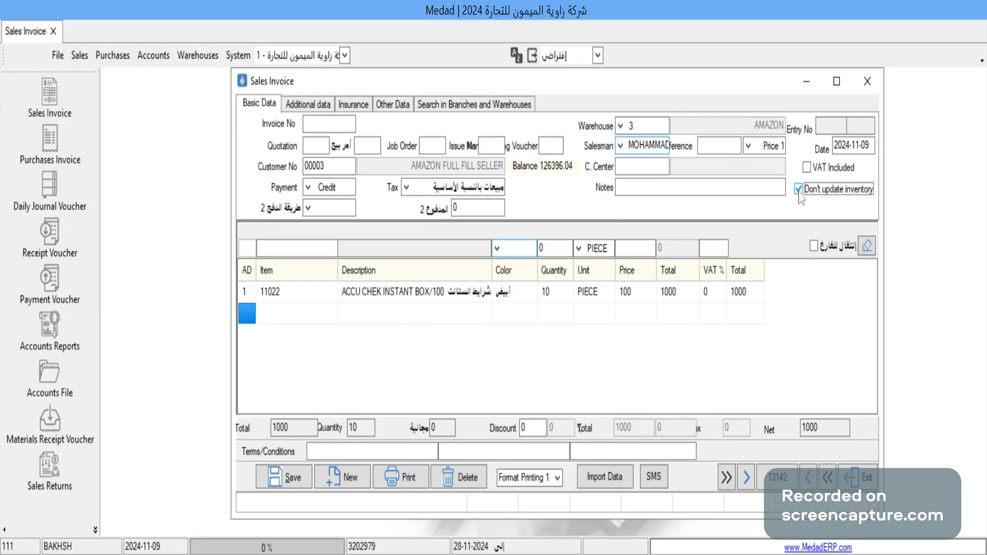
left_click(276, 476)
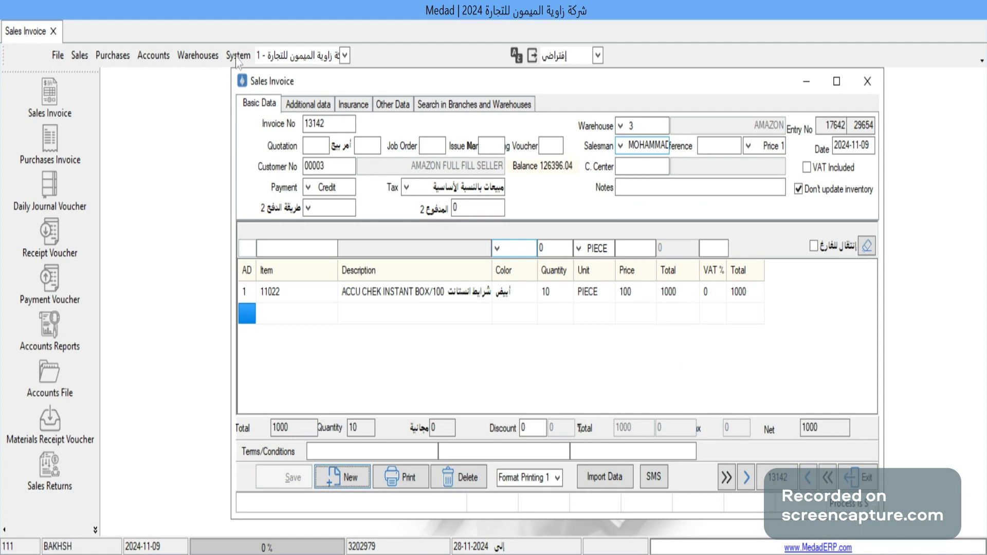
Step: Examine the saved invoice's system entry, checking the AMAZON FULL FILL SELLER and MAIN SALES lines, and return to the invoice
double_click(836, 124)
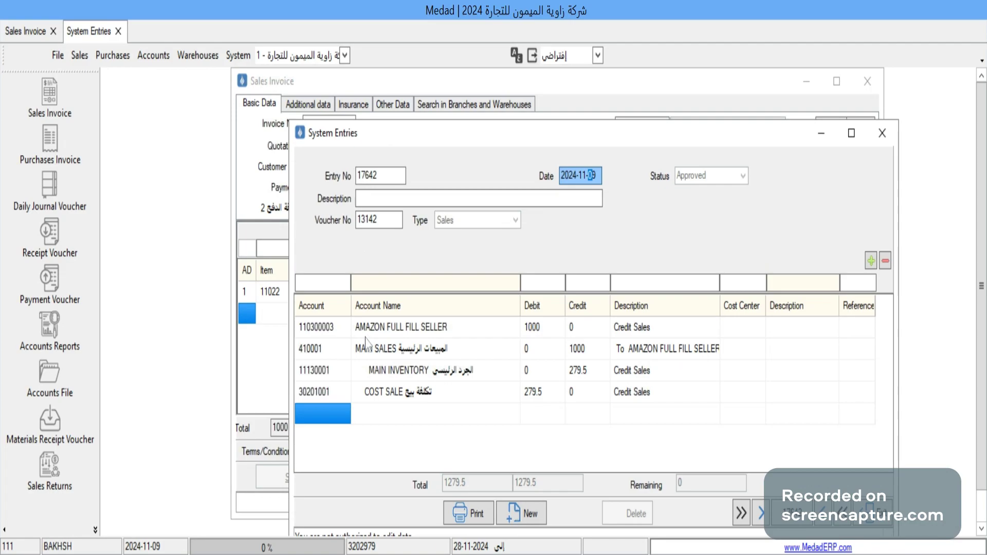
left_click(453, 335)
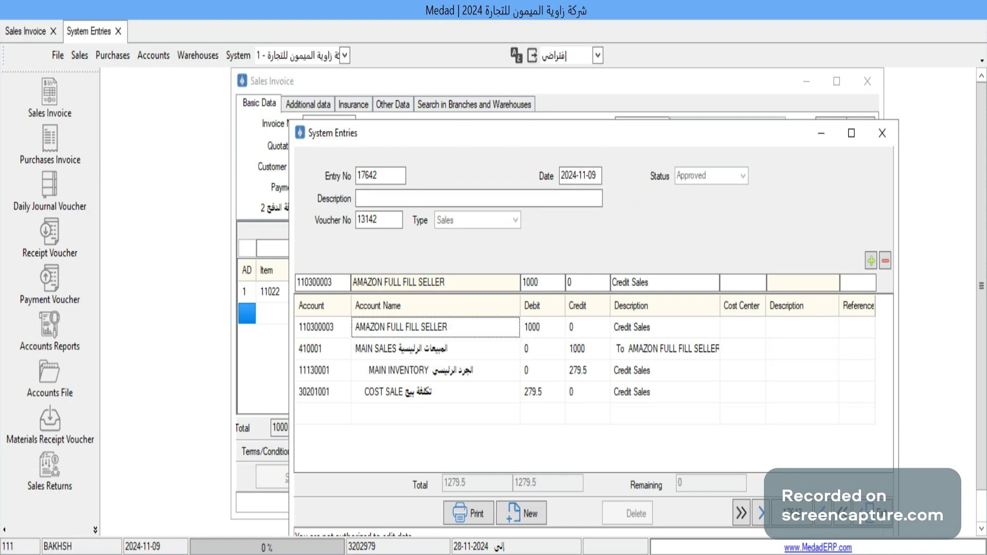
left_click(429, 355)
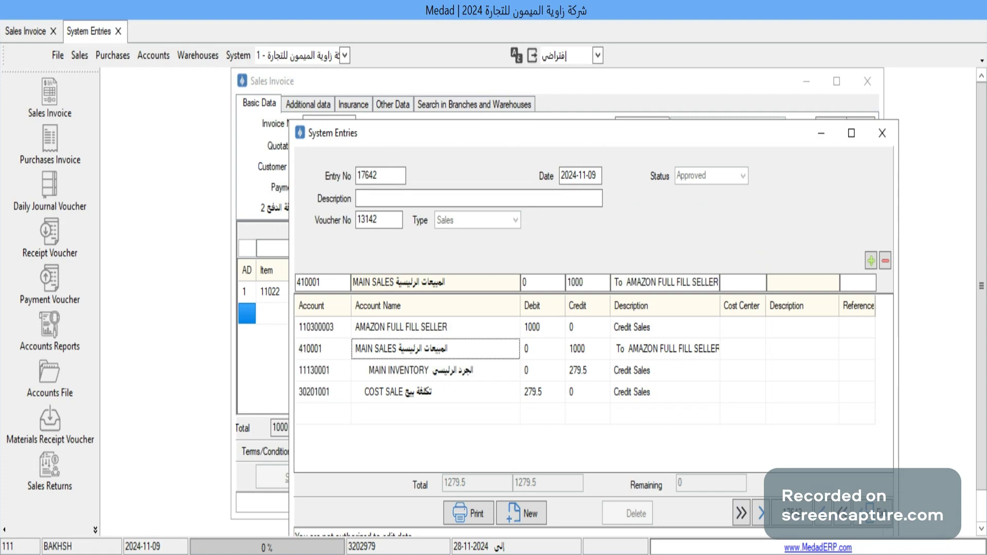
left_click(577, 353)
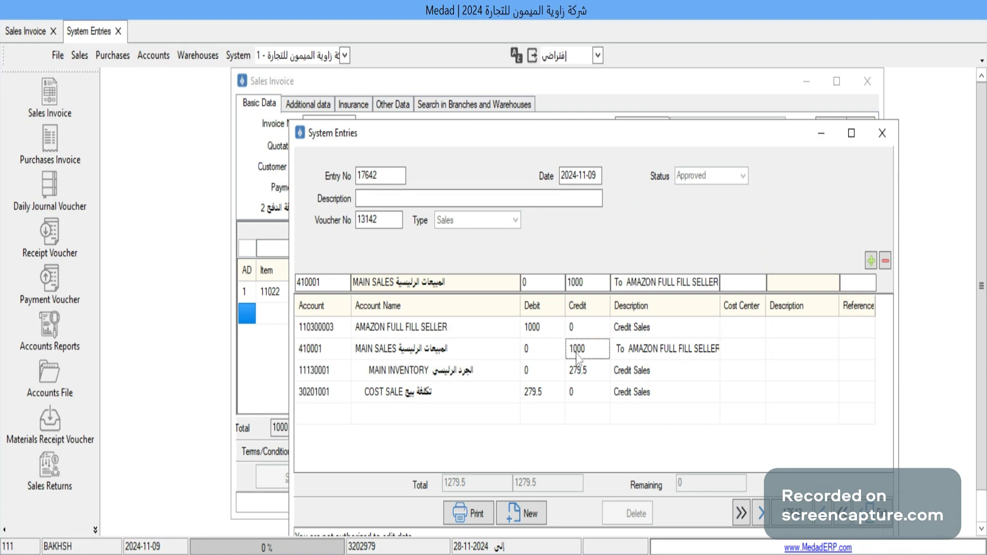
left_click(883, 135)
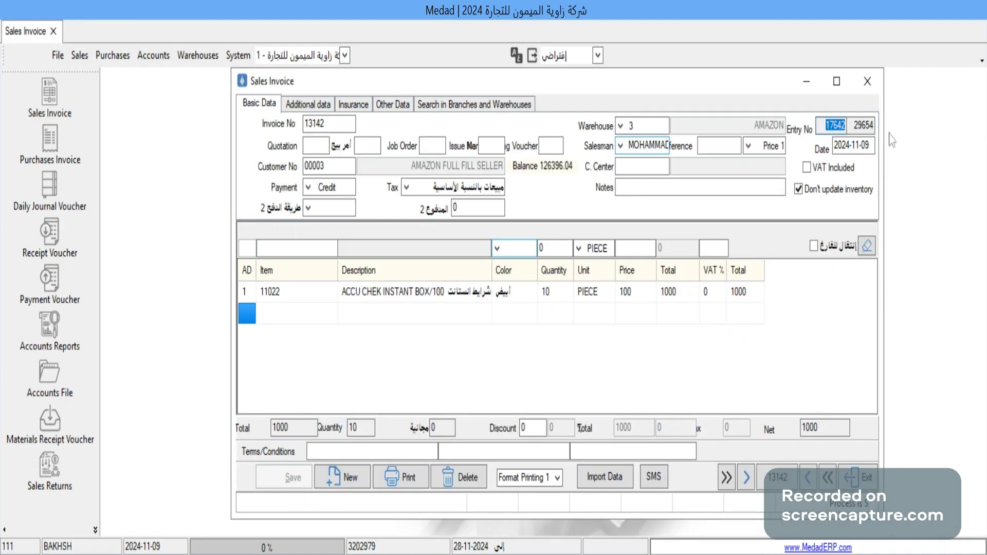